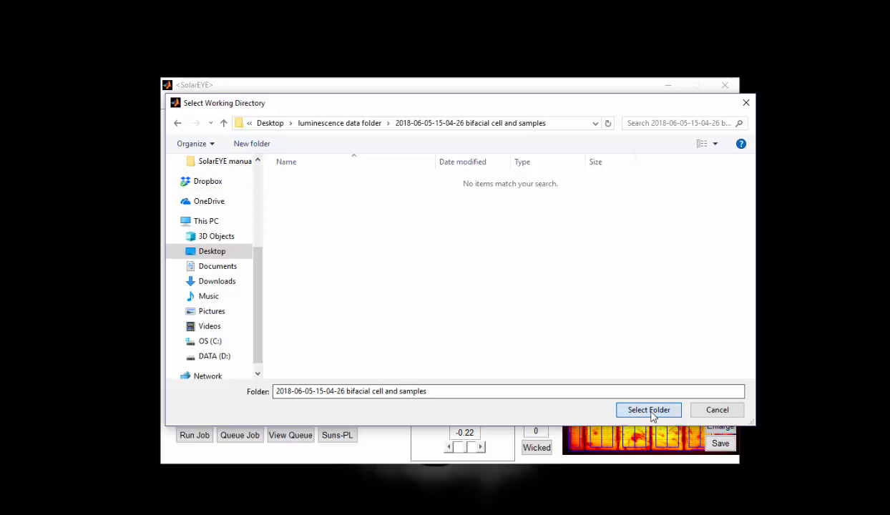
pyautogui.click(649, 410)
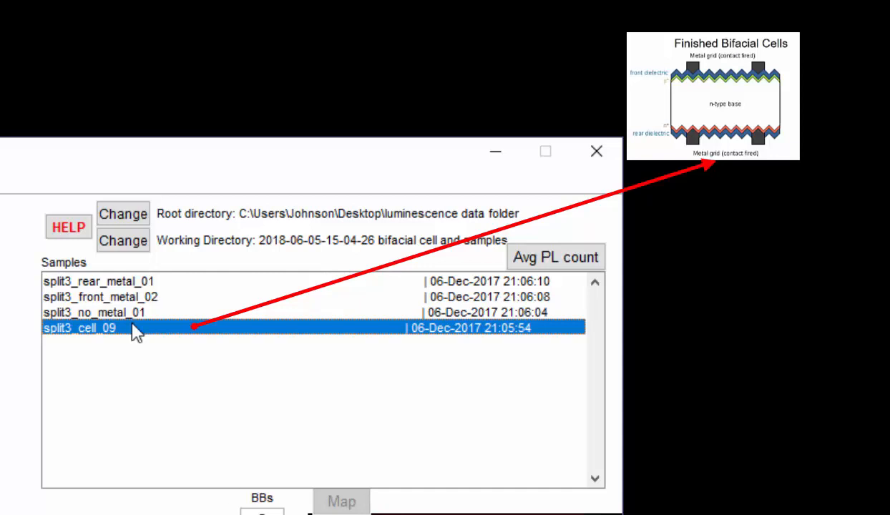
pyautogui.click(133, 298)
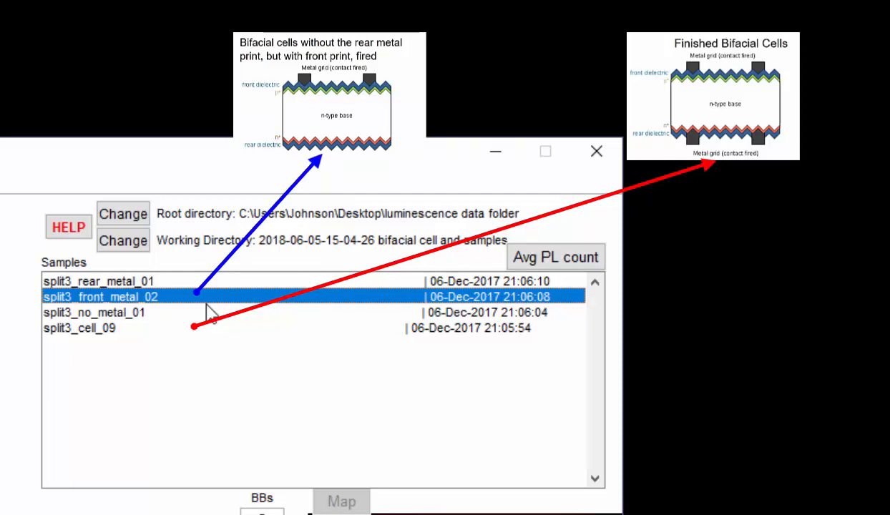
pyautogui.click(176, 282)
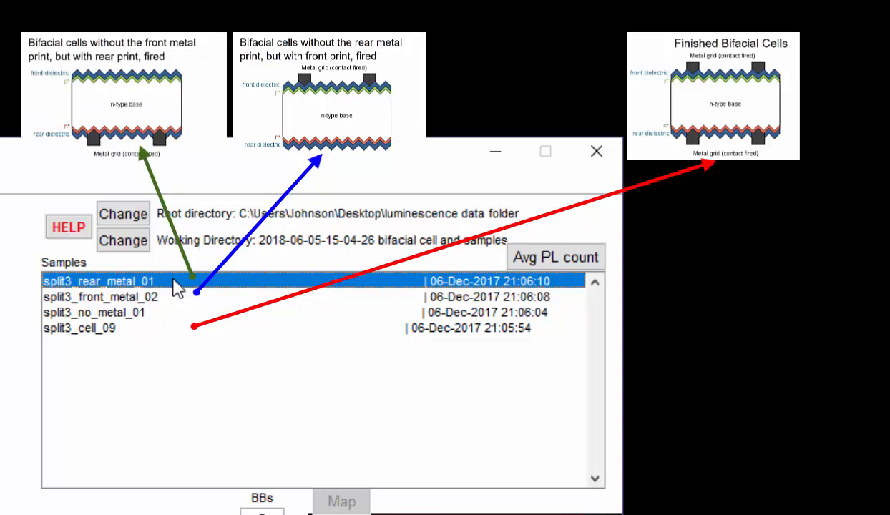
pyautogui.click(135, 315)
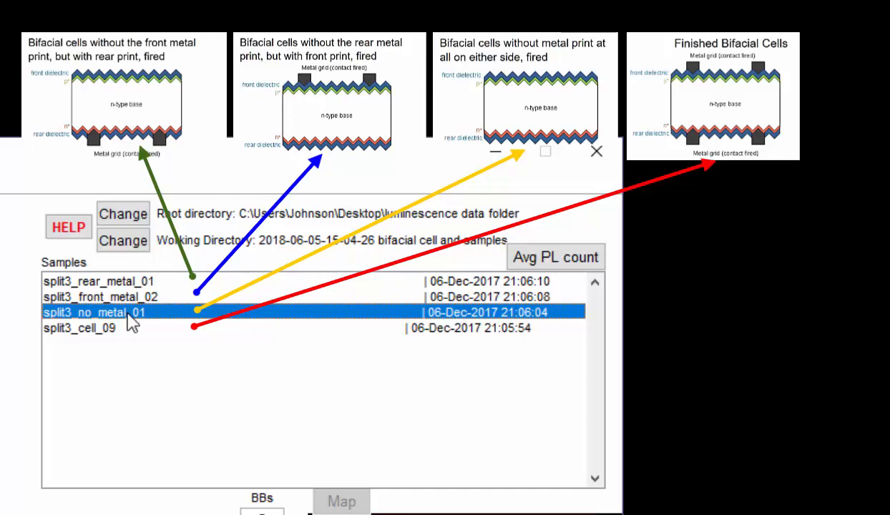
pyautogui.click(122, 327)
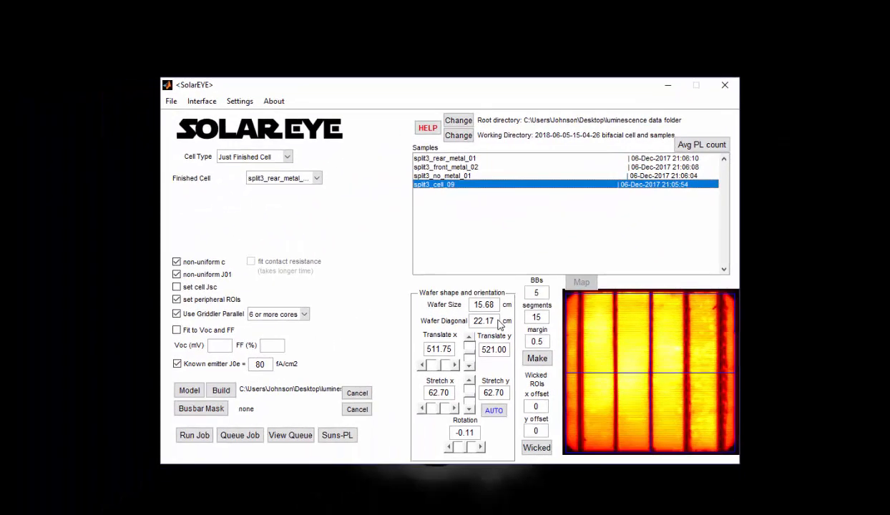
# Set the wafer diagonal to 21 cm for samples split3_cell_09 and split3_no_metal_01
pyautogui.doubleClick(497, 322)
pyautogui.write('21')
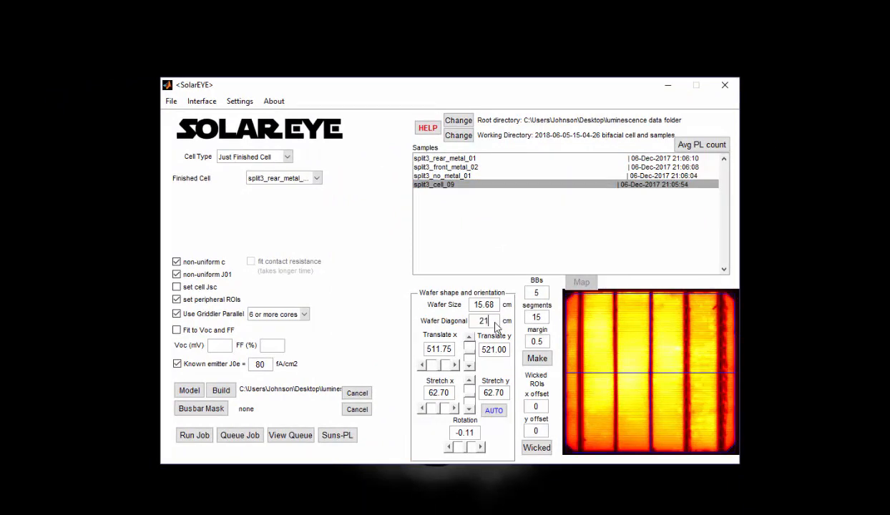
pyautogui.click(469, 337)
pyautogui.click(469, 176)
pyautogui.doubleClick(489, 322)
pyautogui.write('21')
# Set the wafer diagonal to 21 cm for samples split3_front_metal_02 and split3_rear_metal_01
pyautogui.click(468, 168)
pyautogui.doubleClick(490, 322)
pyautogui.write('21')
pyautogui.click(470, 338)
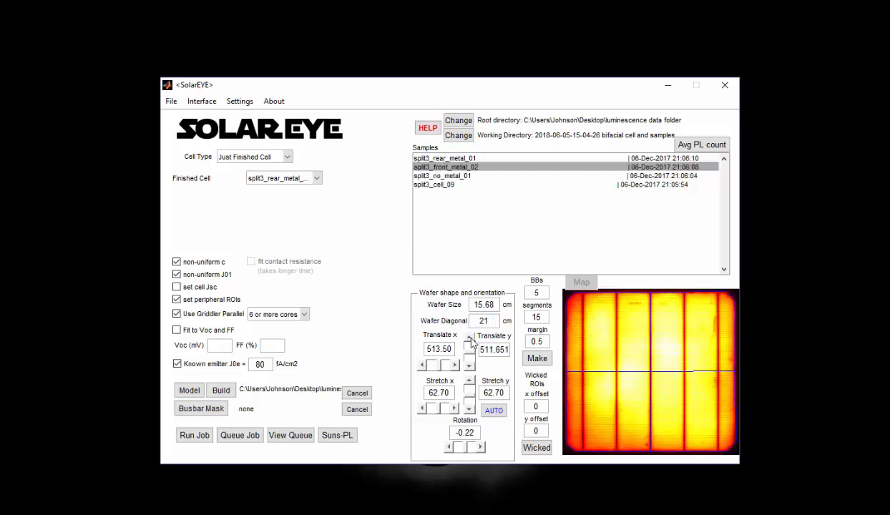
pyautogui.click(469, 158)
pyautogui.doubleClick(490, 321)
pyautogui.write('21')
pyautogui.click(469, 338)
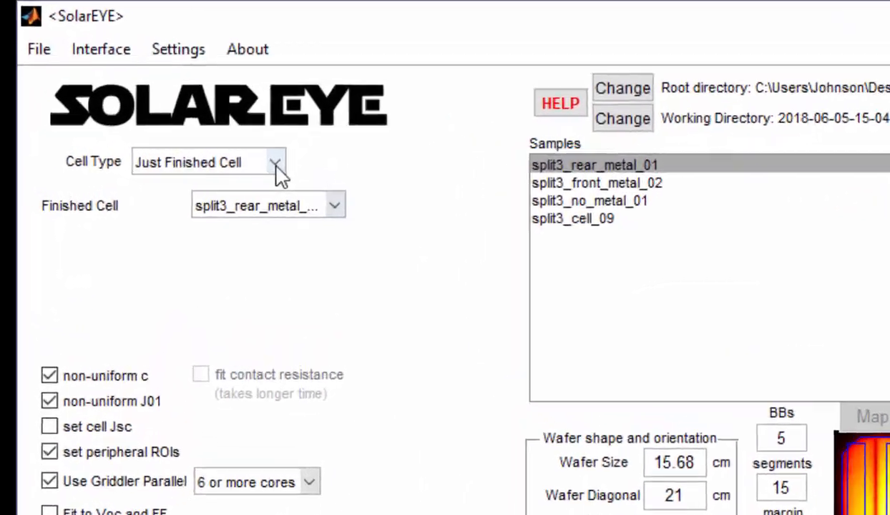
# Set the cell type to n-type Biifacial Cell and assign split3_cell_09 as the finished cell
pyautogui.click(275, 163)
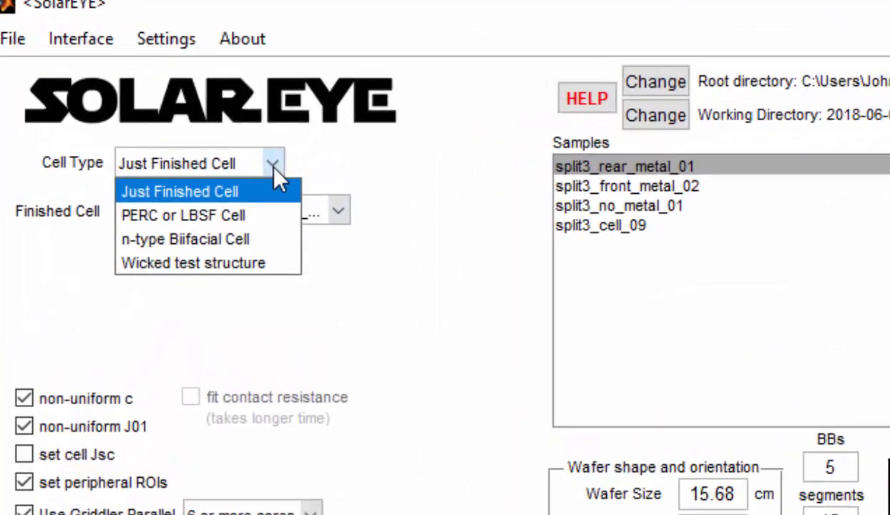
pyautogui.click(244, 237)
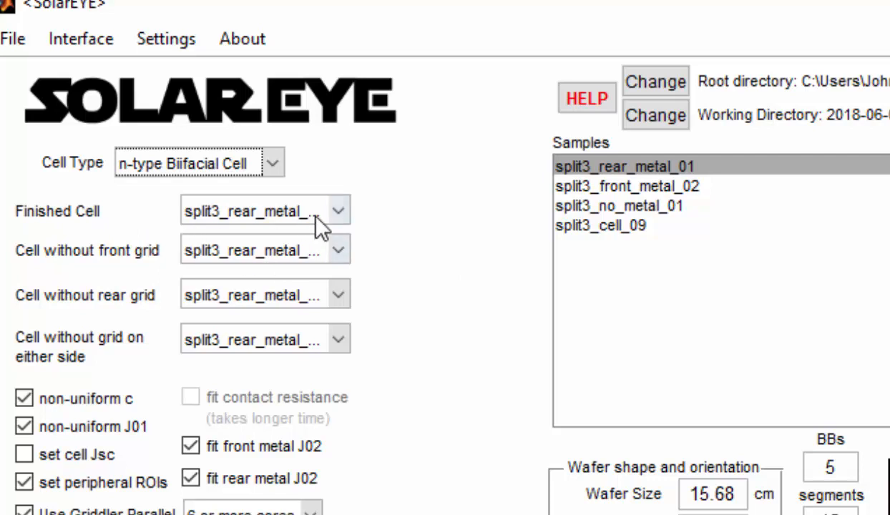
pyautogui.click(336, 211)
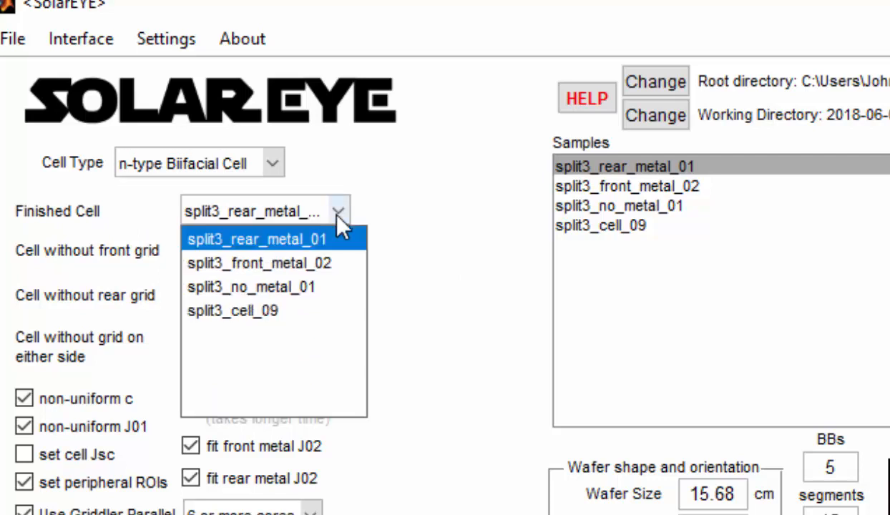
pyautogui.click(300, 311)
# Assign split3_rear_metal_01 as the cell without front grid, split3_front_metal_02 without rear grid, and split3_no_metal_01 without grid on either side
pyautogui.click(338, 250)
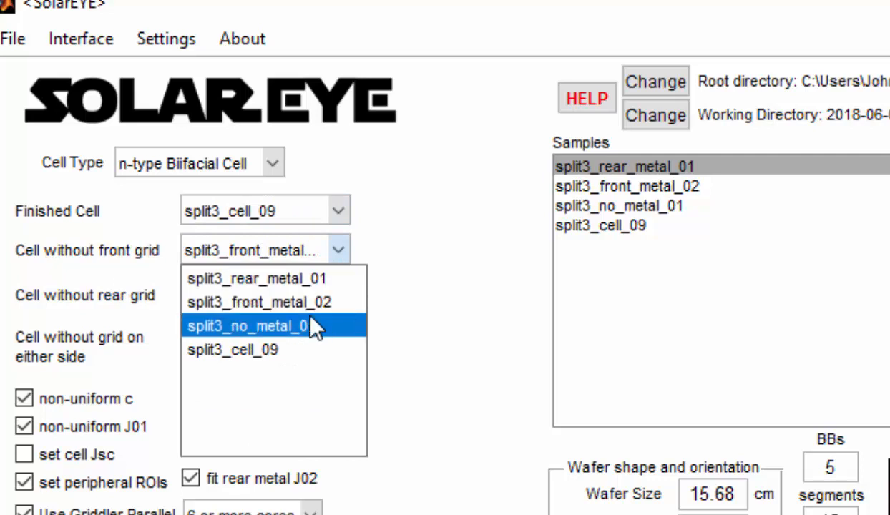
pyautogui.click(298, 279)
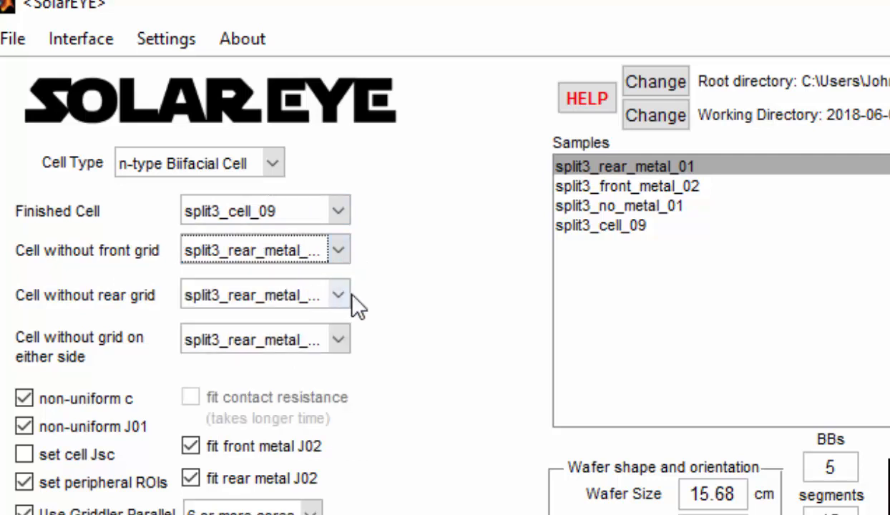
pyautogui.click(340, 297)
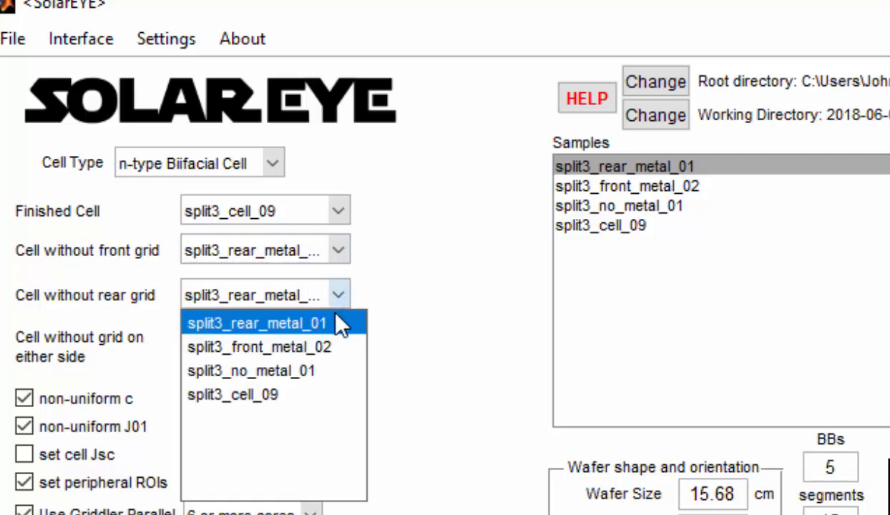
pyautogui.click(323, 350)
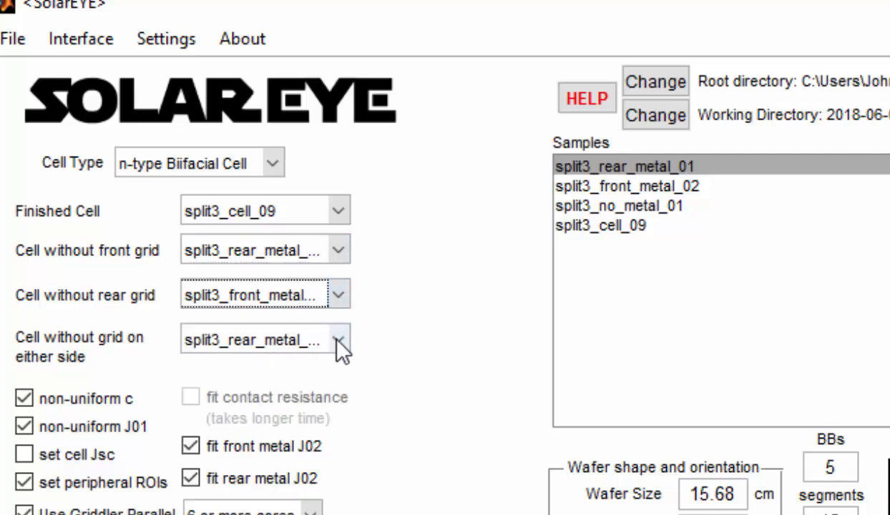
pyautogui.click(340, 342)
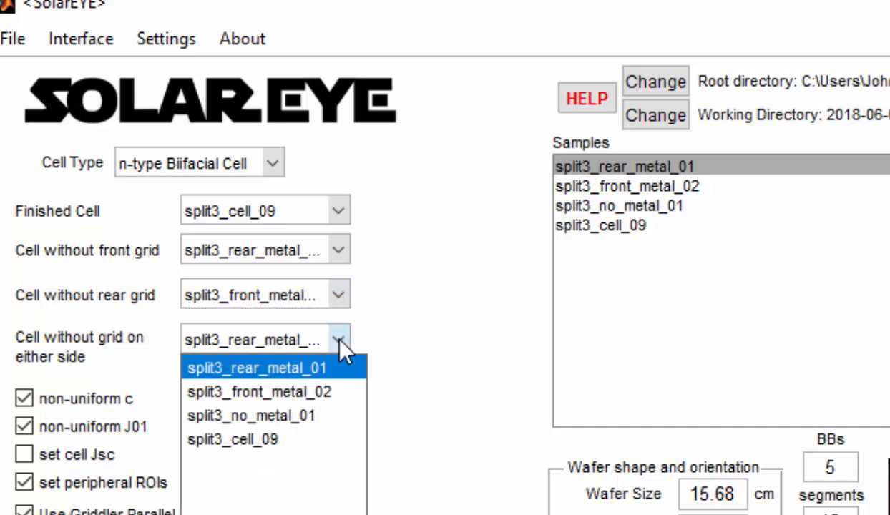
pyautogui.click(317, 417)
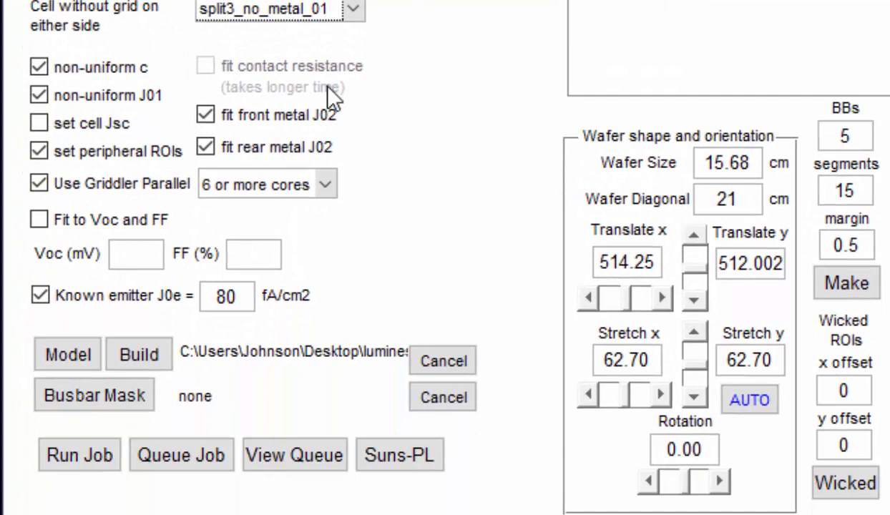
# Turn off the non-uniform c and non-uniform J01 fitting options
pyautogui.click(58, 66)
pyautogui.click(76, 95)
pyautogui.click(75, 93)
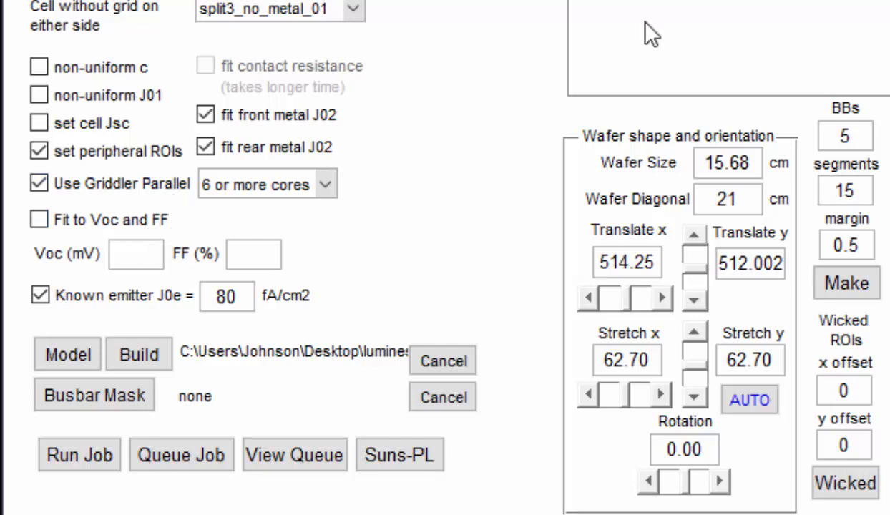
# Enable fitting to Voc 661 mV and FF 80.52 %, and set the known emitter J0e to 50 fA/cm2
pyautogui.write('661')
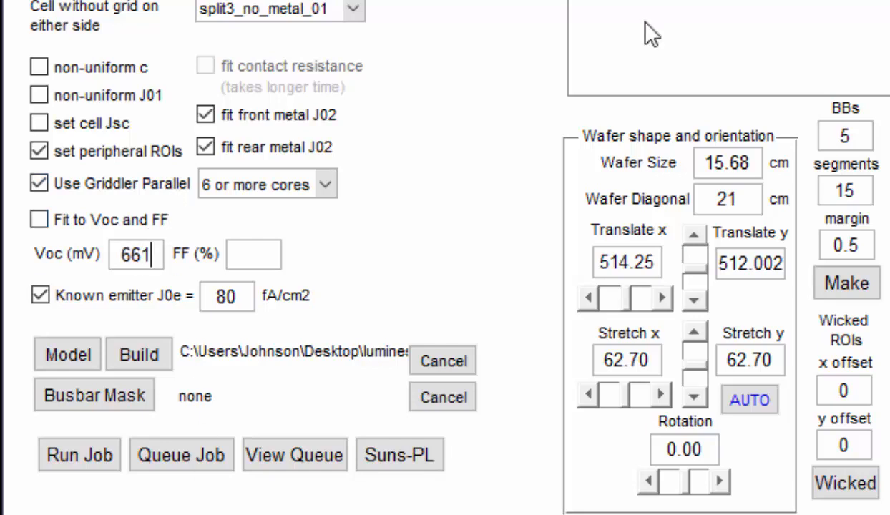
pyautogui.click(264, 255)
pyautogui.write('80')
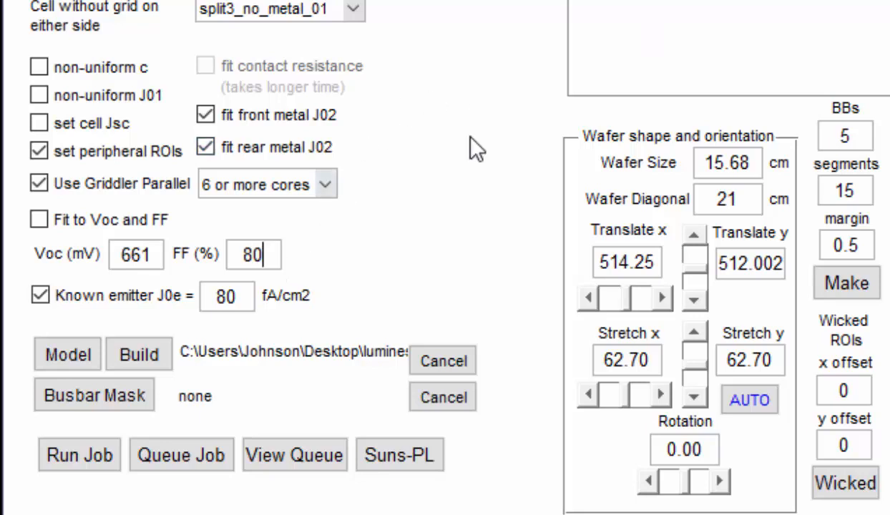
pyautogui.write('.52')
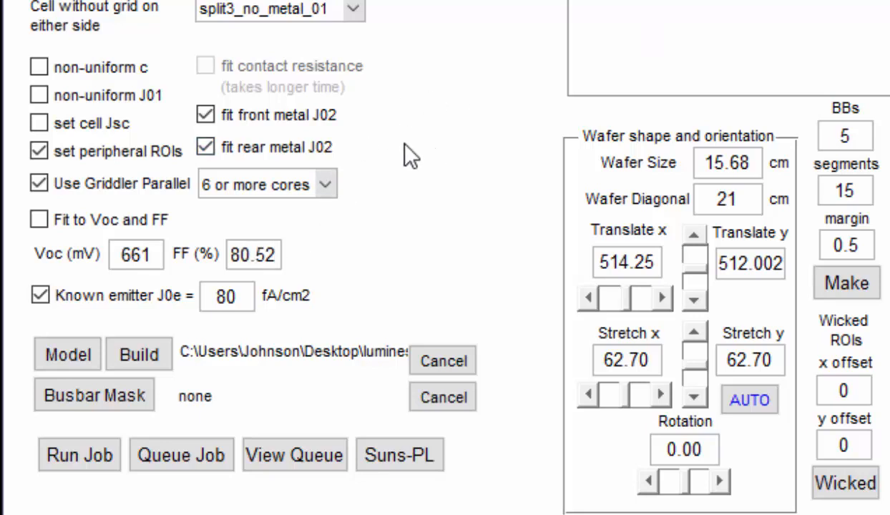
pyautogui.click(103, 223)
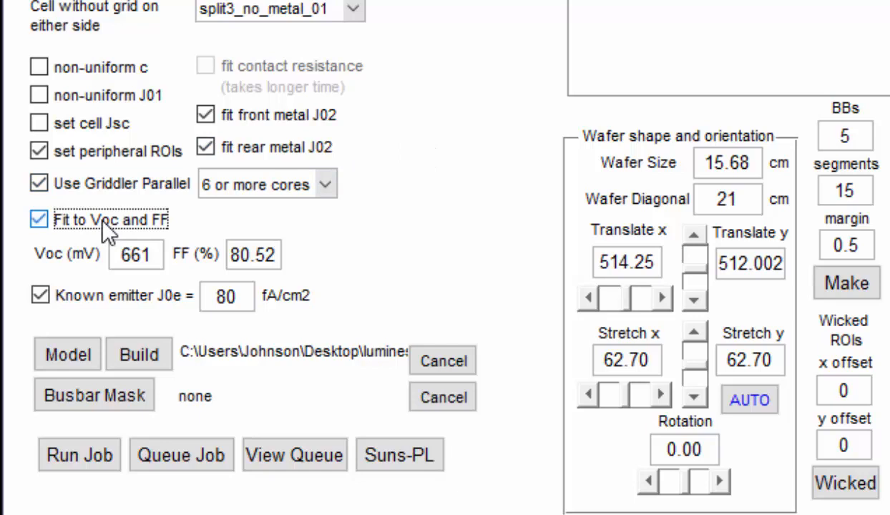
pyautogui.moveTo(239, 297); pyautogui.dragTo(199, 297)
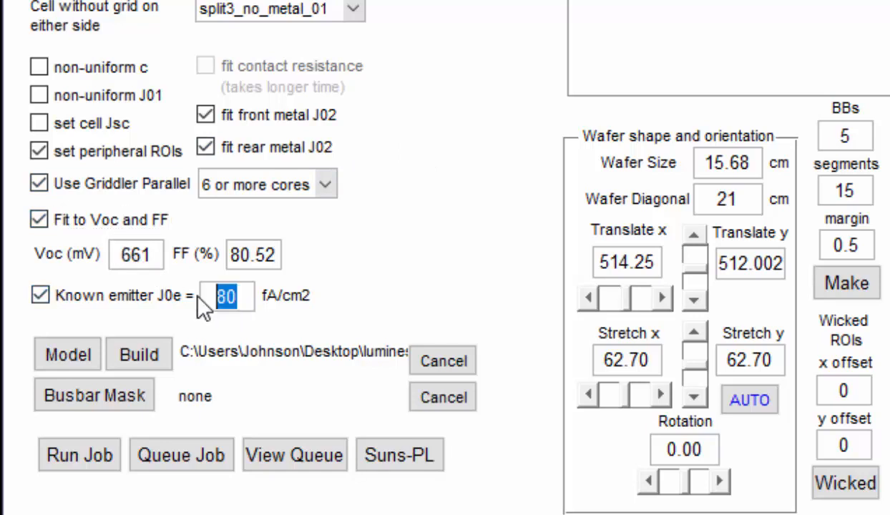
pyautogui.write('50')
# Load the cell model file ending in w-Rshunt.mat, and check its front and rear grids in Griddler before closing it
pyautogui.click(80, 353)
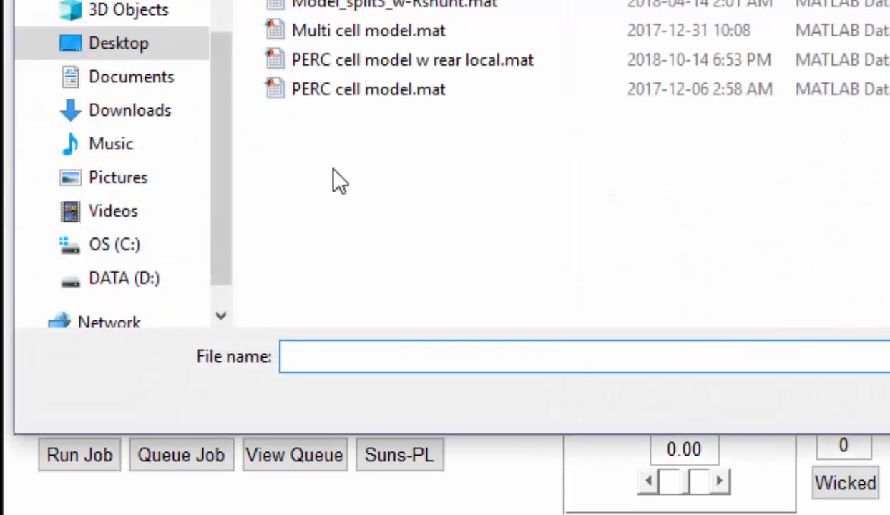
pyautogui.doubleClick(384, 13)
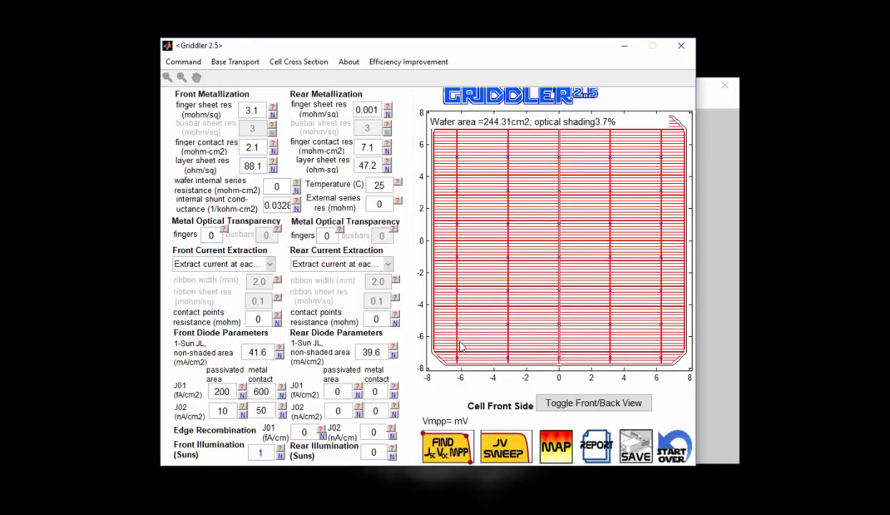
pyautogui.click(581, 406)
pyautogui.click(581, 407)
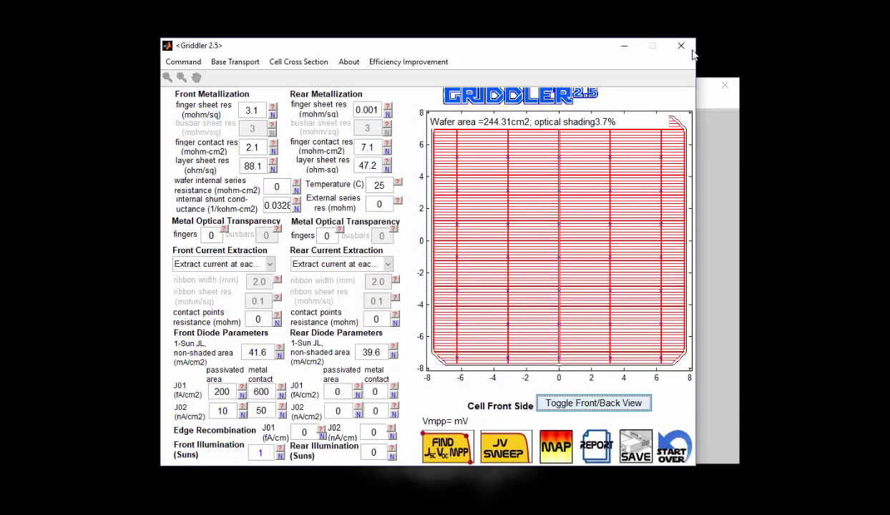
pyautogui.click(682, 46)
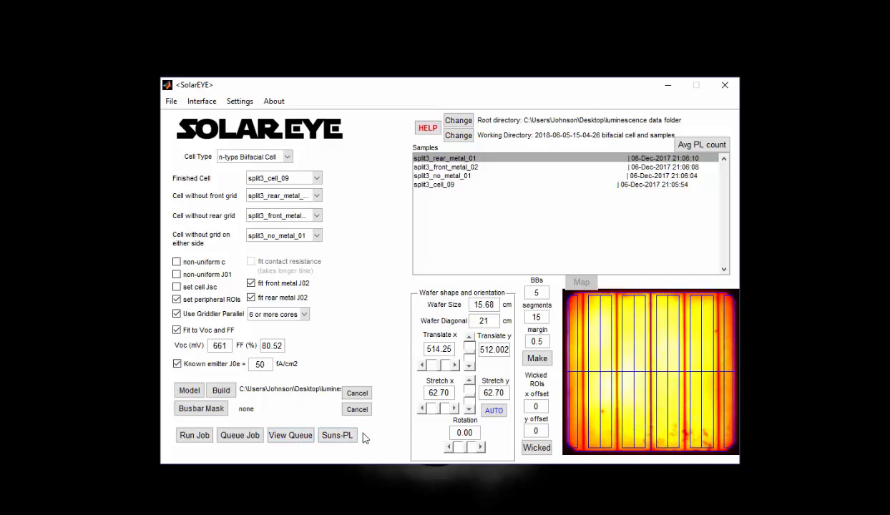
# Generate the Suns-PL curves for the four samples and examine the enlarged graph and its J01 and J02 table
pyautogui.click(337, 435)
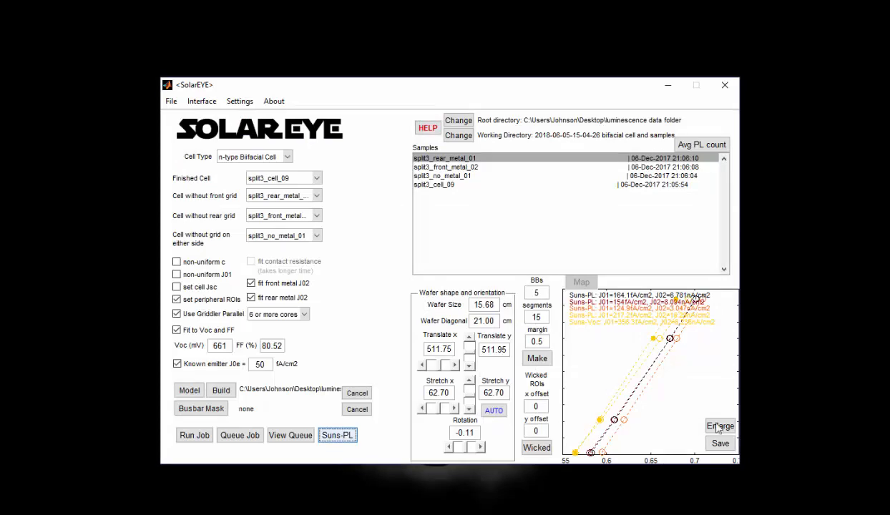
pyautogui.click(716, 426)
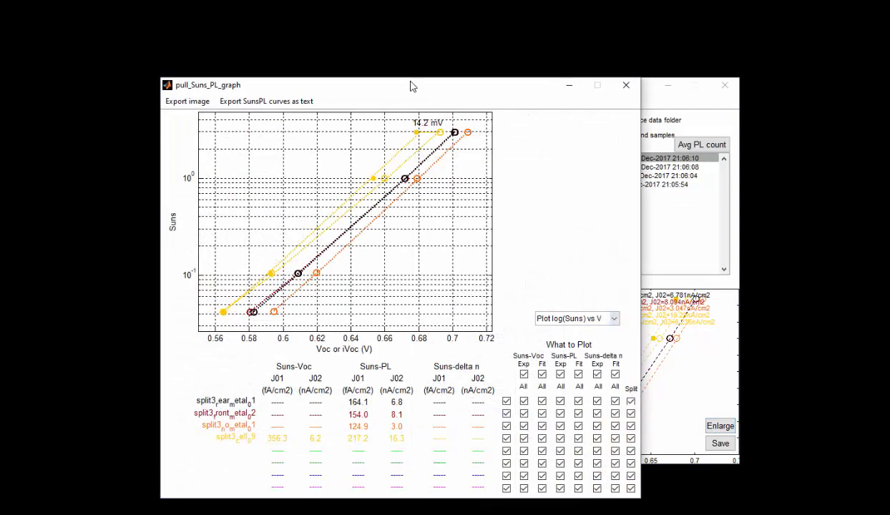
pyautogui.moveTo(414, 85); pyautogui.dragTo(512, 95)
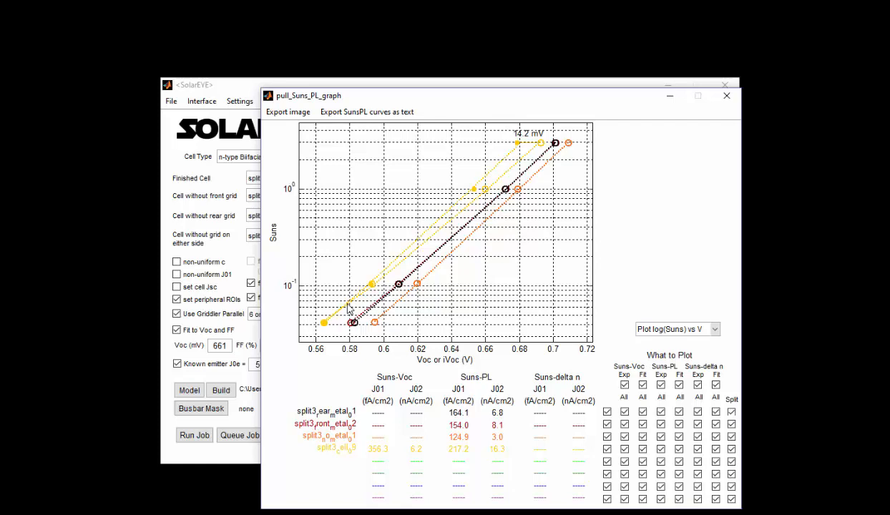
pyautogui.click(726, 96)
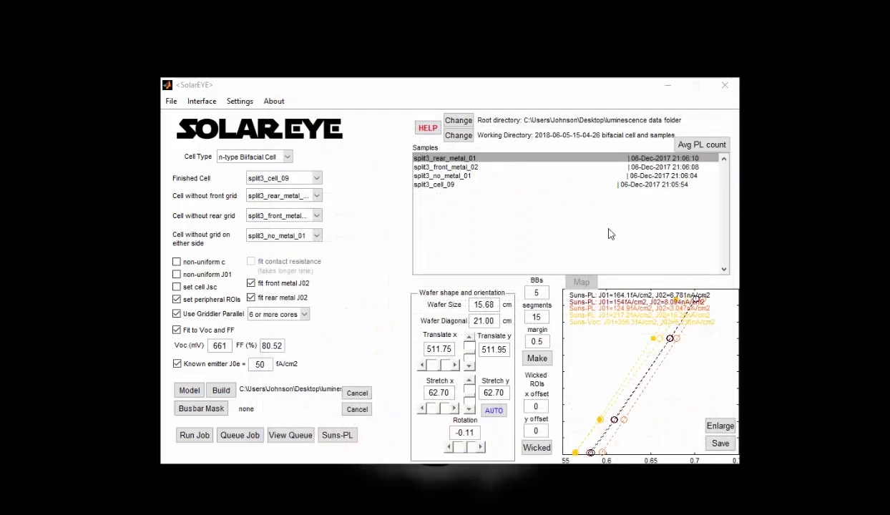
# Run the fitting job and review its best fit cell parameters, goodness of fit and loss analysis
pyautogui.click(195, 436)
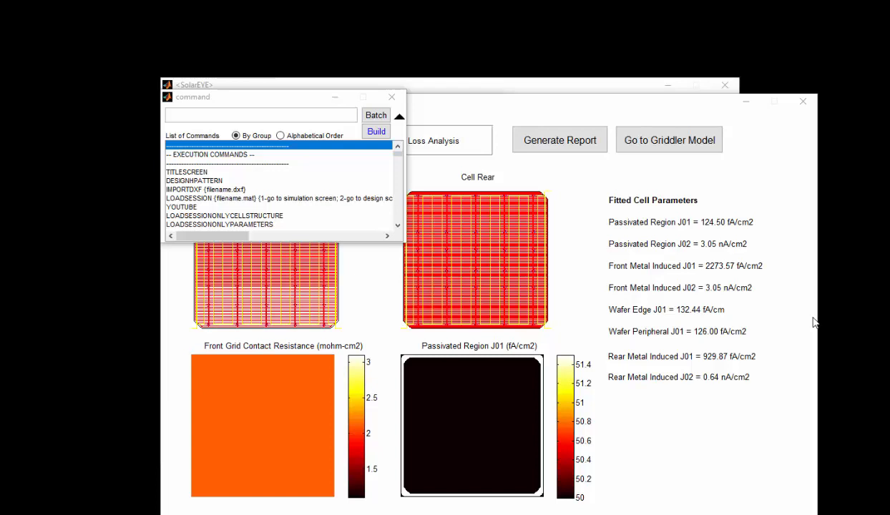
pyautogui.click(538, 101)
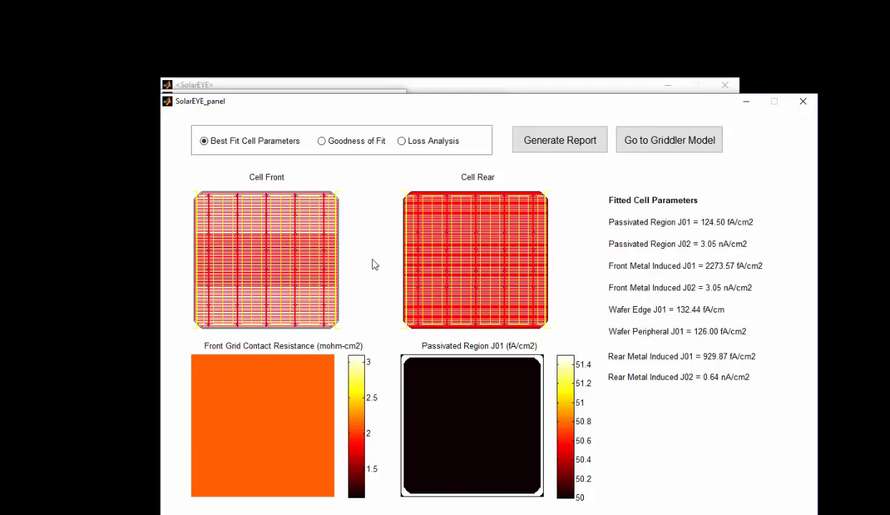
pyautogui.click(342, 141)
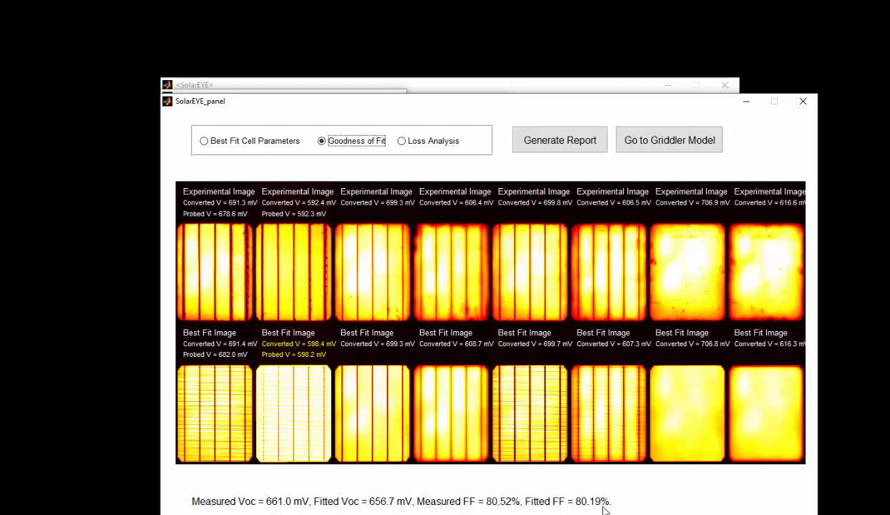
pyautogui.click(432, 141)
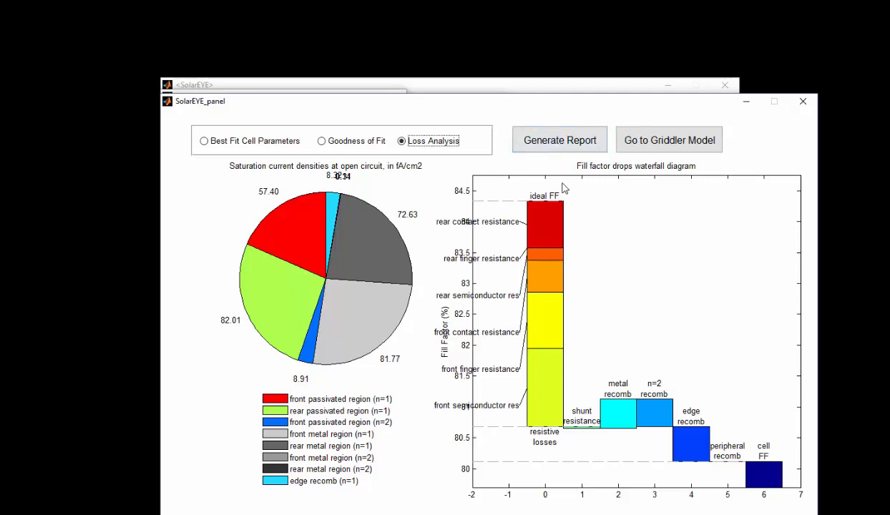
# Open the fitted bifacial model in Griddler, examine its parameters and loss chart, and close it
pyautogui.click(669, 140)
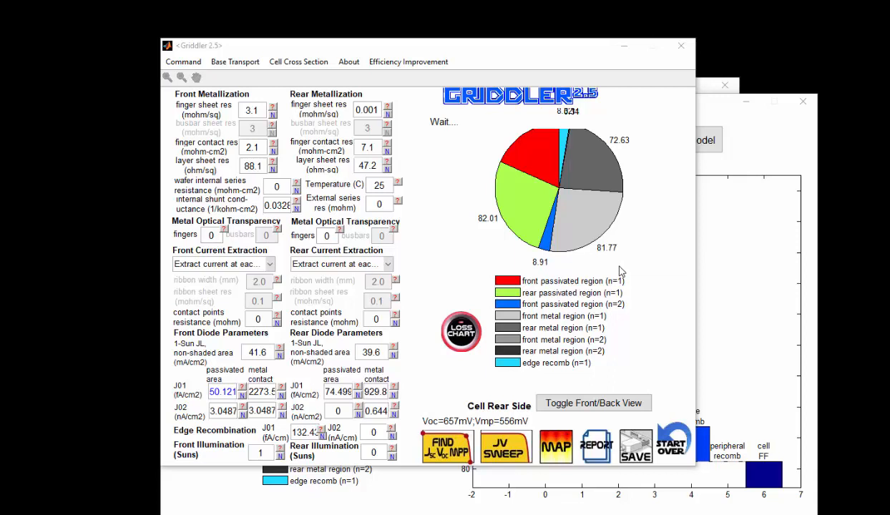
pyautogui.click(680, 50)
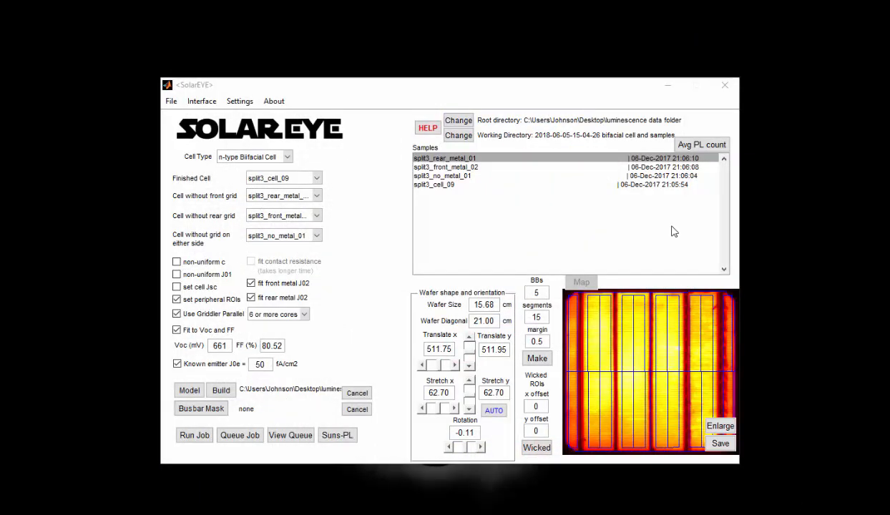
pyautogui.click(459, 135)
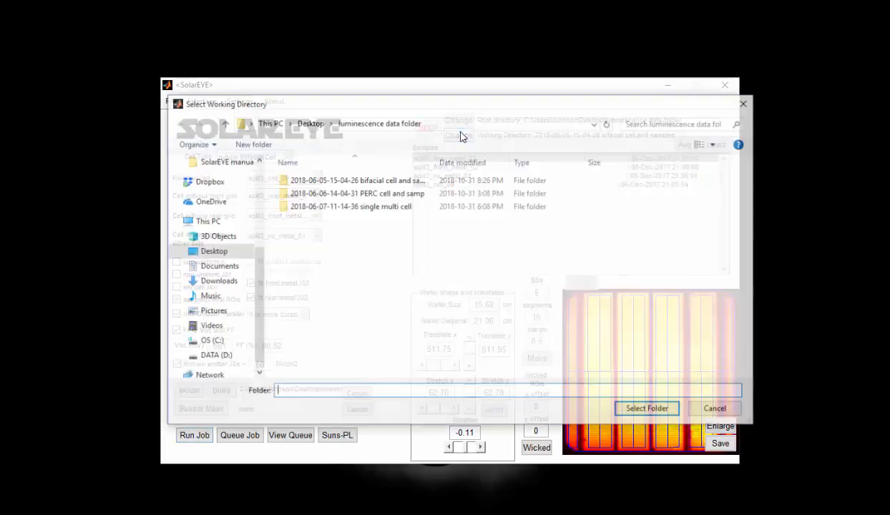
pyautogui.doubleClick(401, 195)
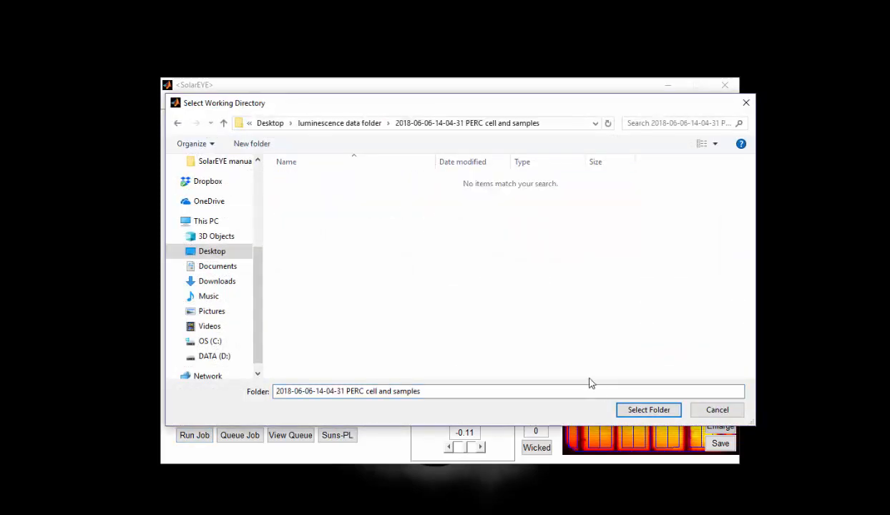
pyautogui.click(641, 412)
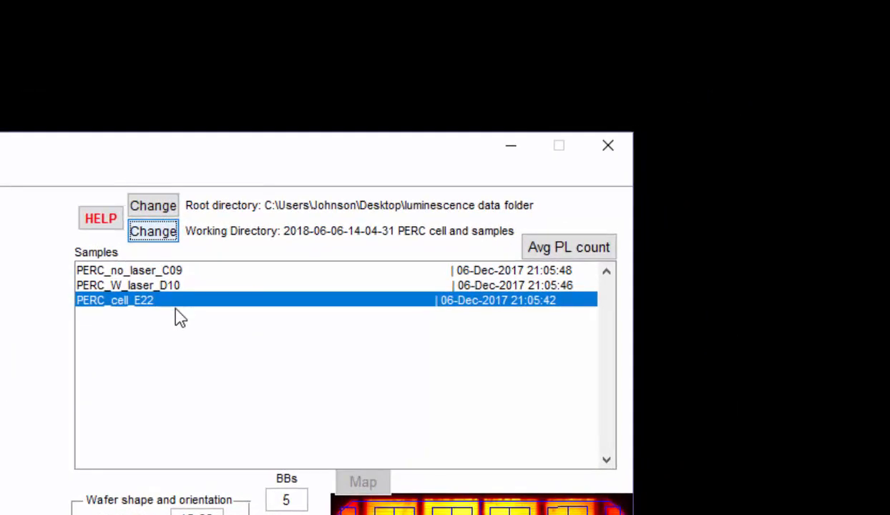
pyautogui.click(141, 287)
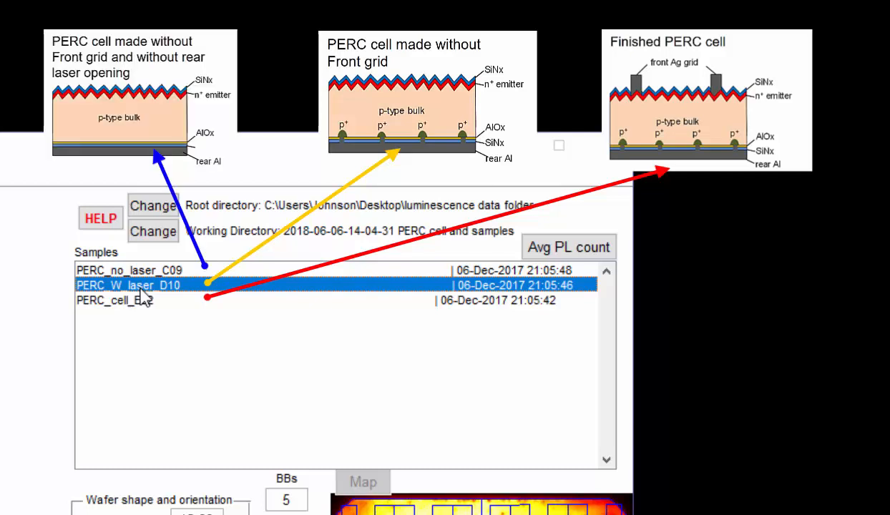
pyautogui.click(145, 272)
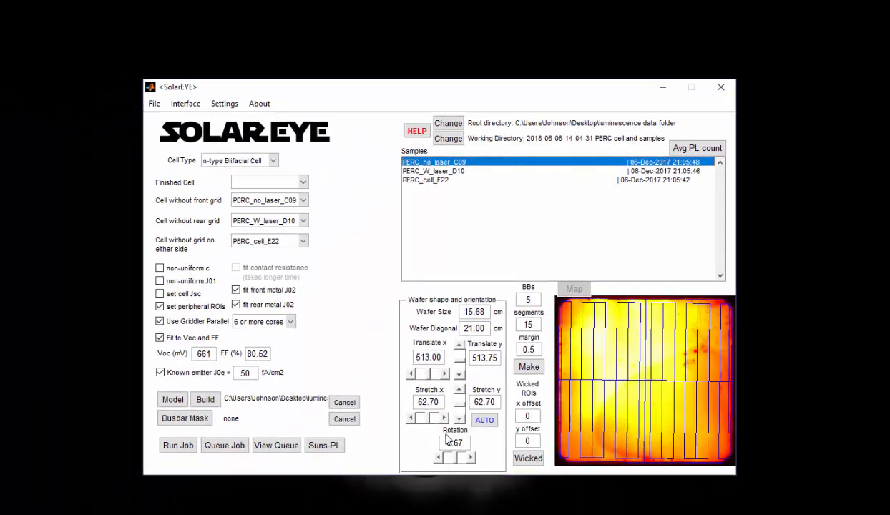
# Rotate the wafer outline of sample PERC_no_laser_C09 to 0.15
pyautogui.click(450, 447)
pyautogui.click(450, 447)
pyautogui.click(450, 448)
pyautogui.click(450, 447)
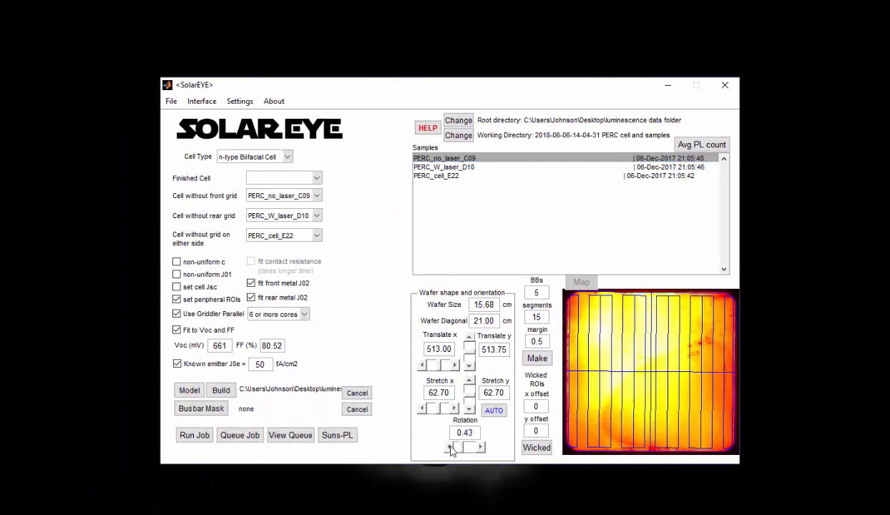
pyautogui.click(450, 447)
pyautogui.click(450, 447)
pyautogui.click(450, 447)
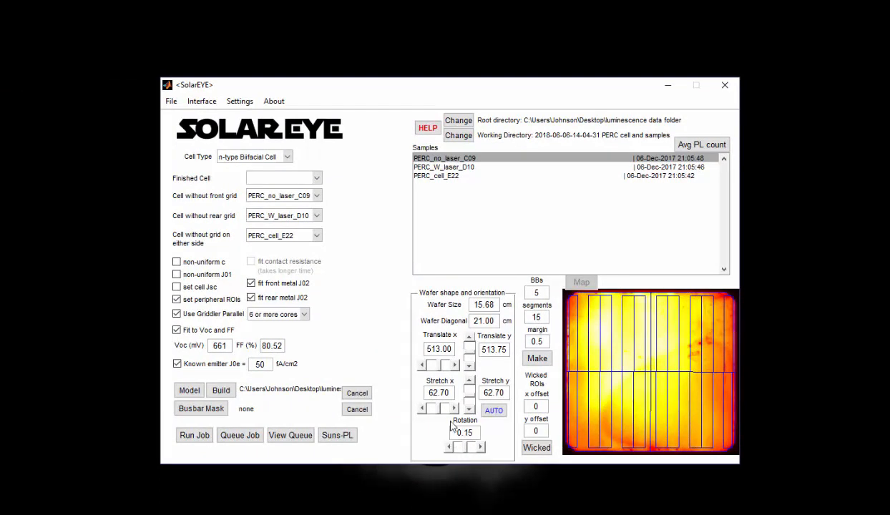
# Adjust the vertical translation of the wafer outlines on the three PERC samples, setting PERC_cell_E22 to 513.726
pyautogui.click(470, 337)
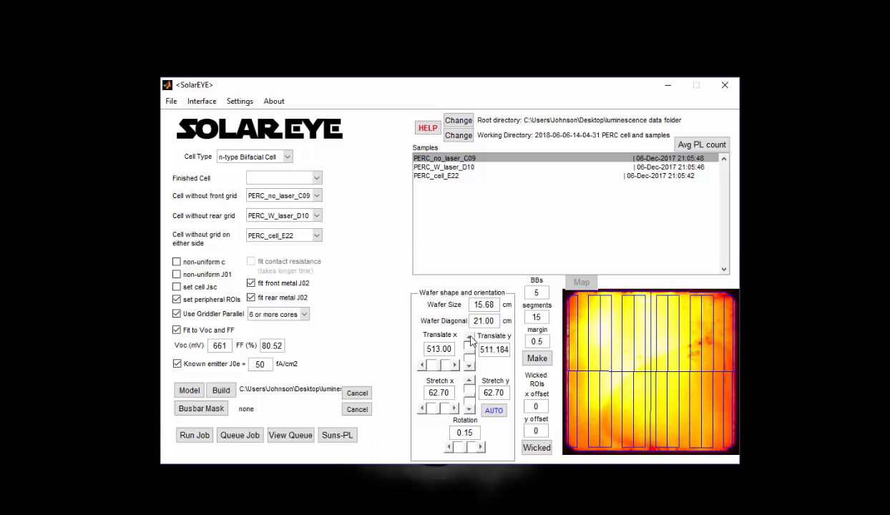
pyautogui.click(470, 337)
pyautogui.click(471, 366)
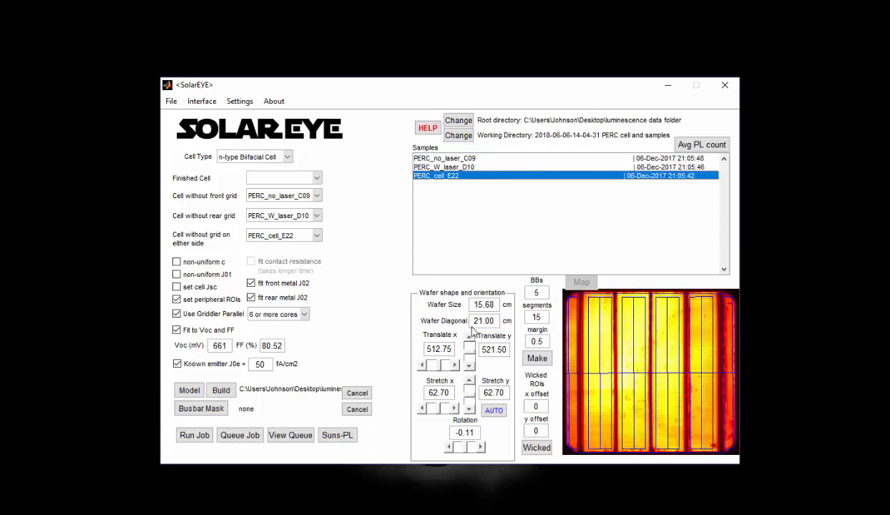
pyautogui.click(469, 339)
pyautogui.click(470, 339)
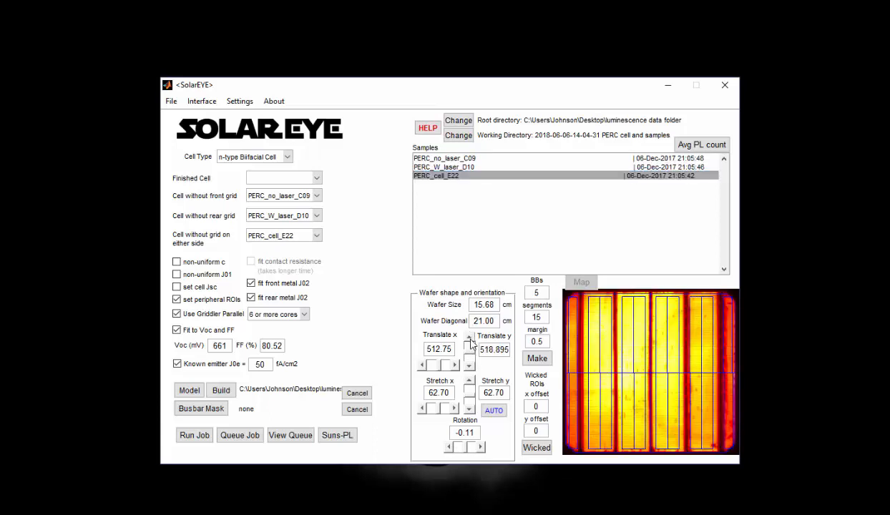
pyautogui.click(470, 339)
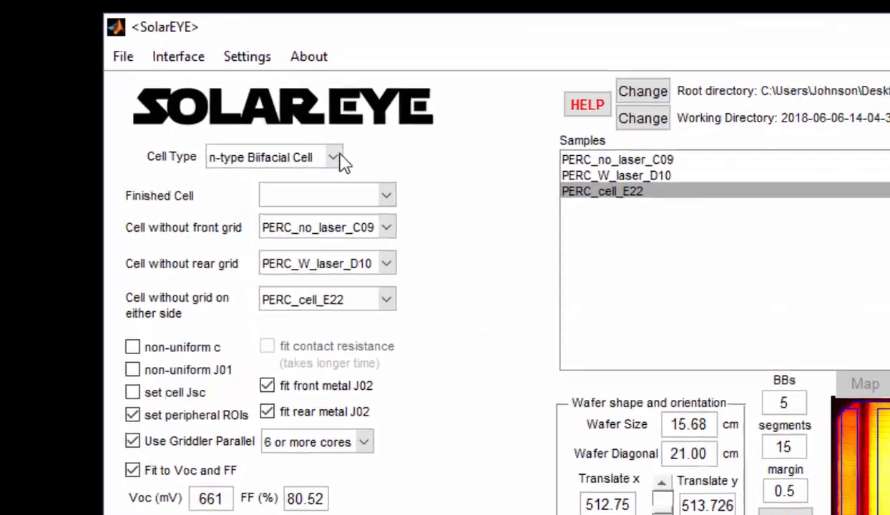
# Set the cell type to PERC or LBSF Cell, with PERC_cell_E22 as finished cell and PERC_W_laser_D10 as cell without front grid
pyautogui.click(288, 158)
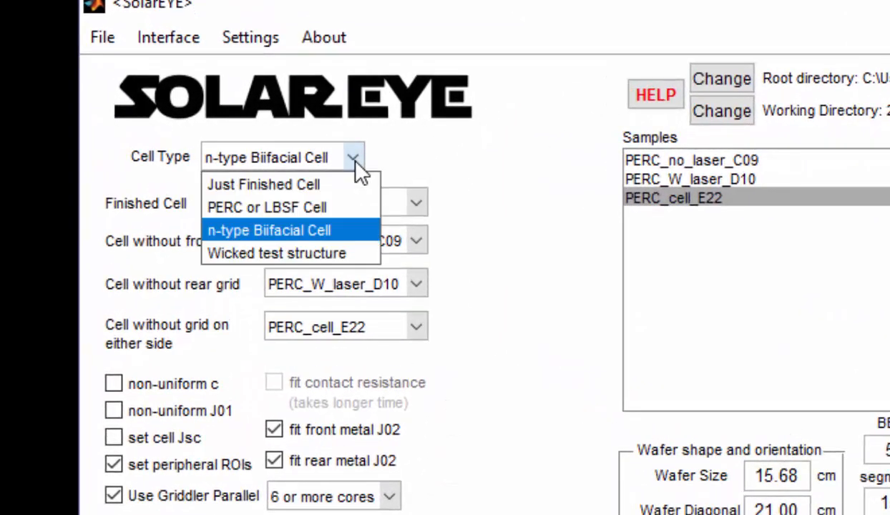
pyautogui.click(344, 207)
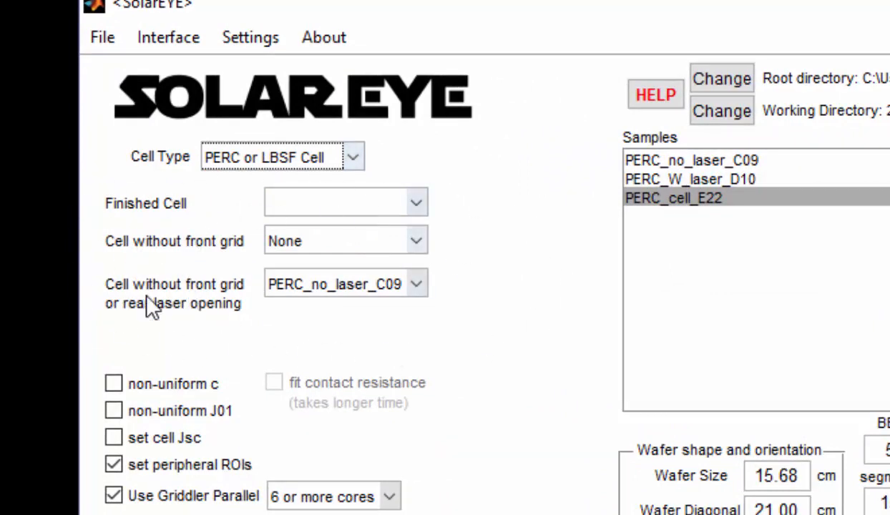
pyautogui.click(416, 203)
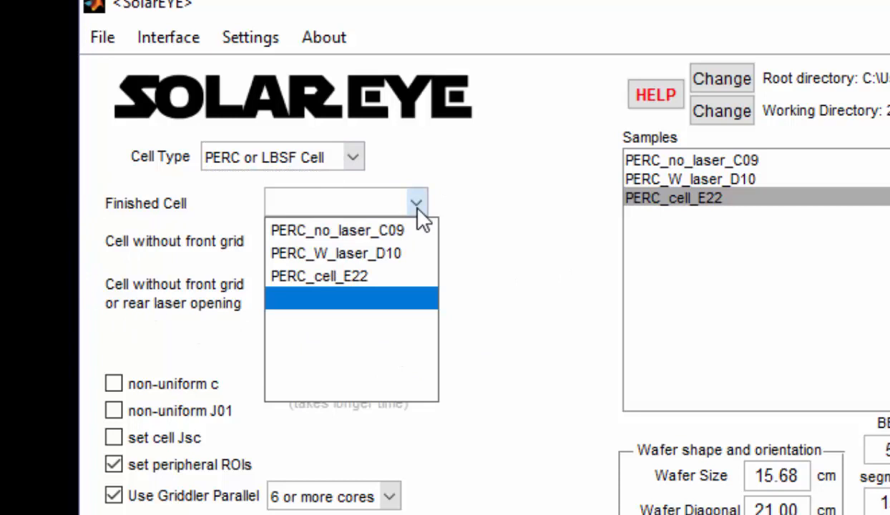
pyautogui.click(405, 278)
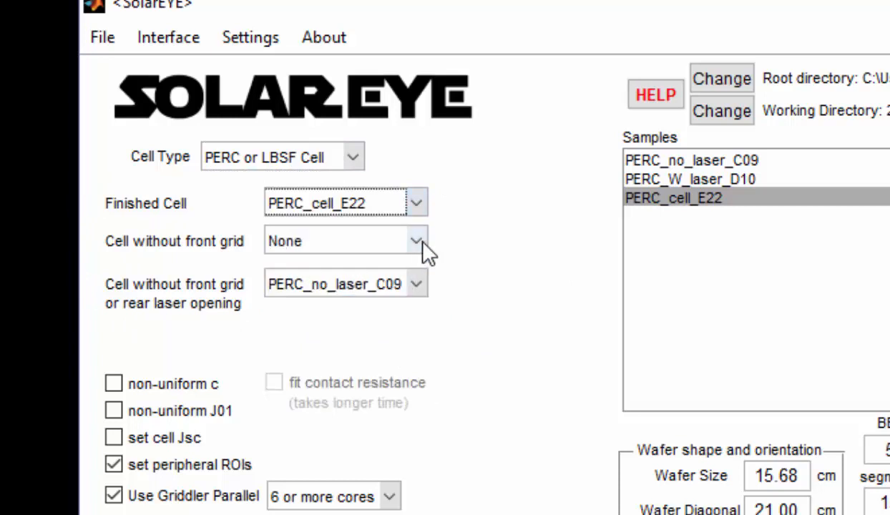
pyautogui.click(416, 241)
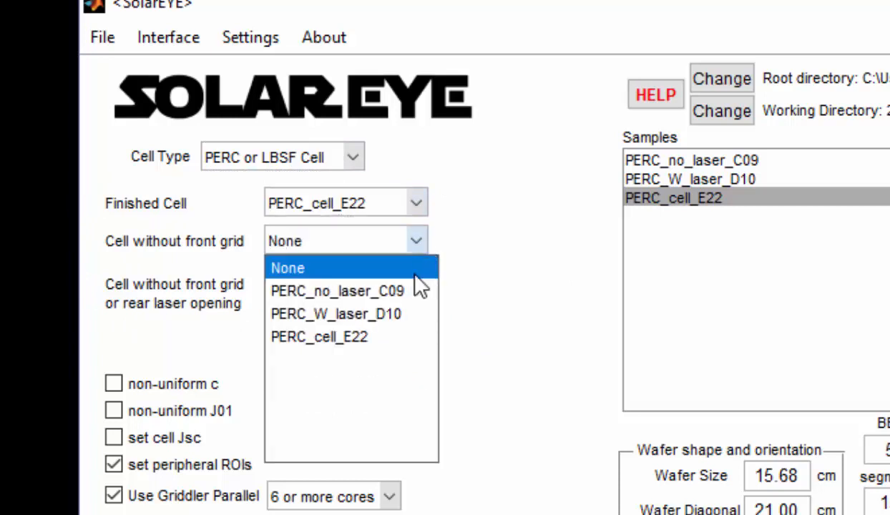
pyautogui.click(401, 313)
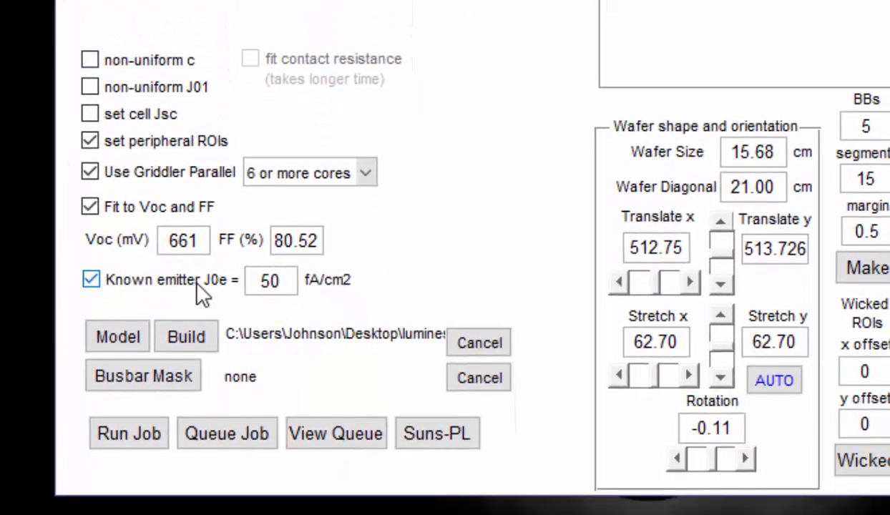
# Disable fitting to Voc and FF, and load PERC cell model w rear local.mat, checking it in Griddler before closing it
pyautogui.click(90, 206)
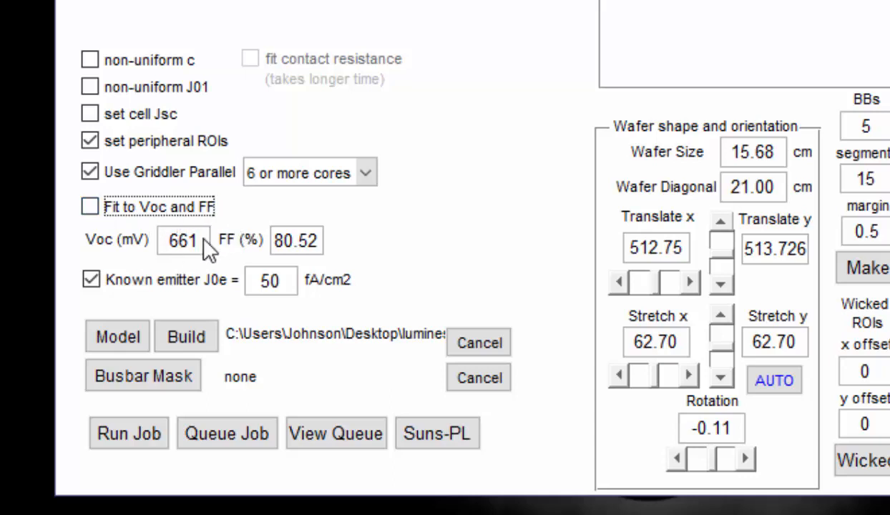
pyautogui.click(137, 337)
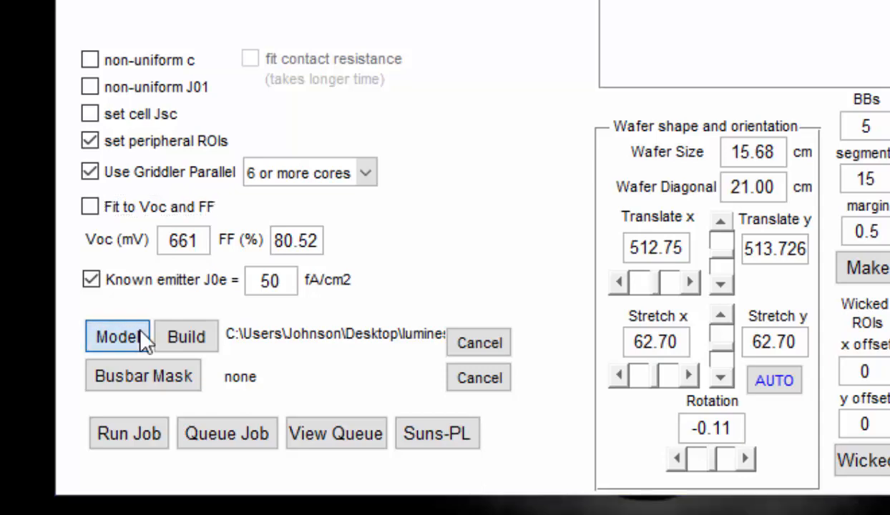
pyautogui.click(430, 54)
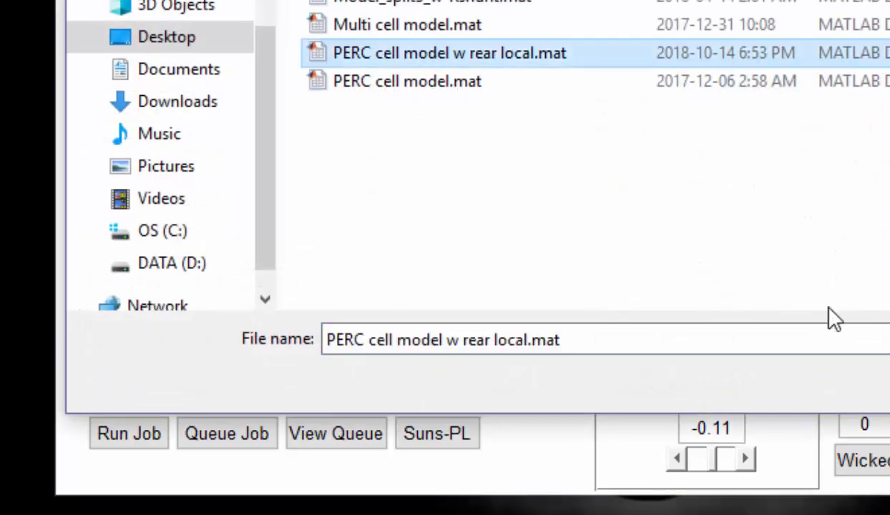
pyautogui.doubleClick(571, 62)
pyautogui.click(195, 335)
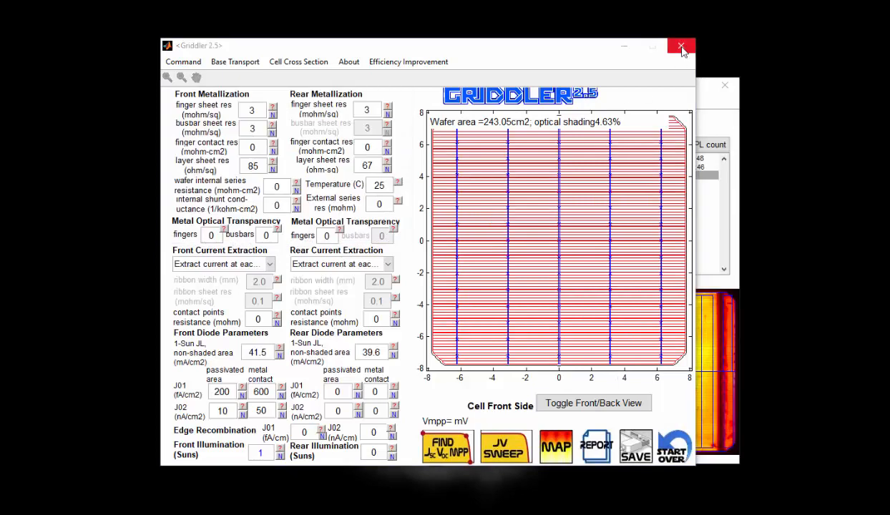
pyautogui.click(681, 47)
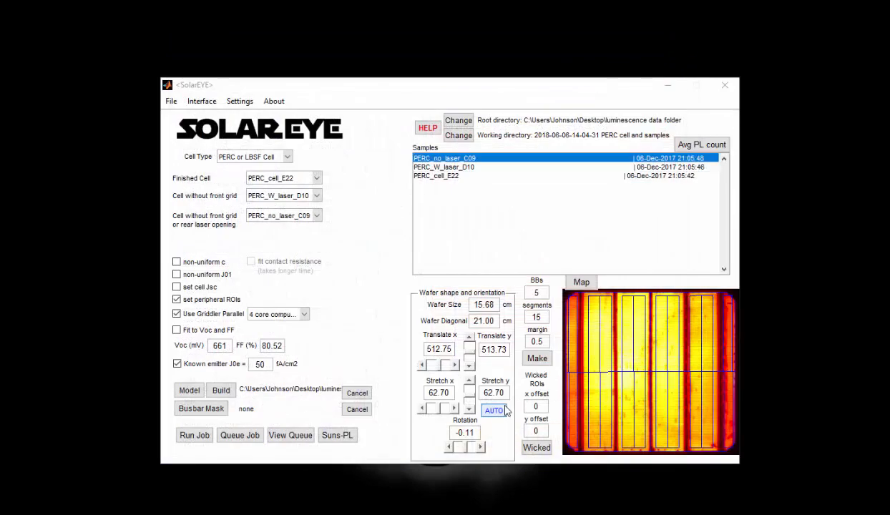
# Generate the Suns-PL curves for the three PERC samples and examine the enlarged graph and its J01 and J02 table
pyautogui.click(349, 439)
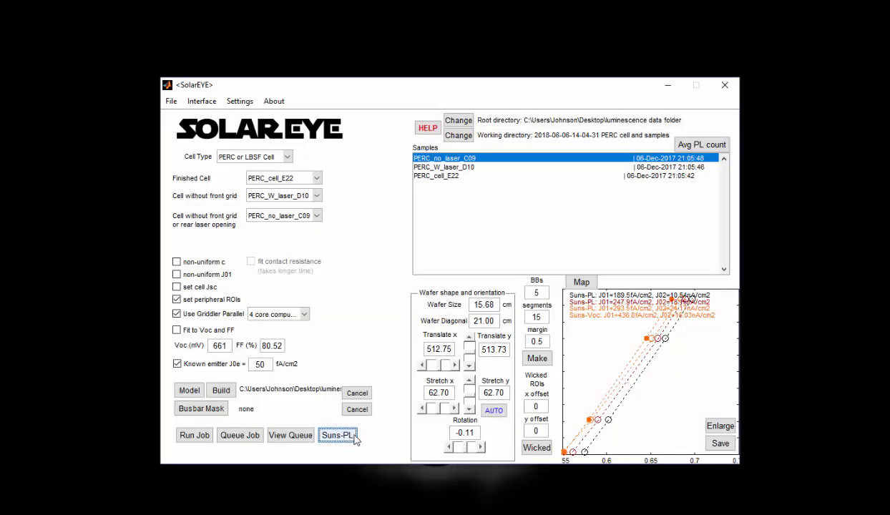
pyautogui.click(718, 427)
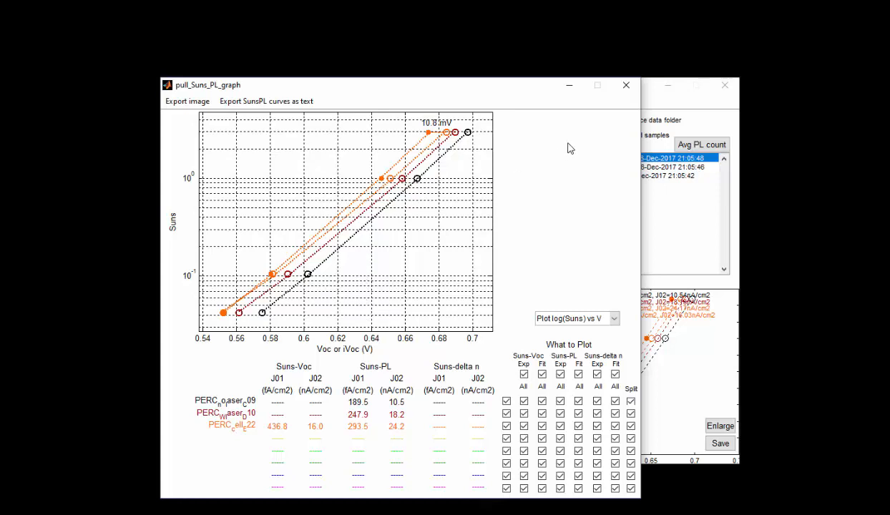
pyautogui.click(626, 85)
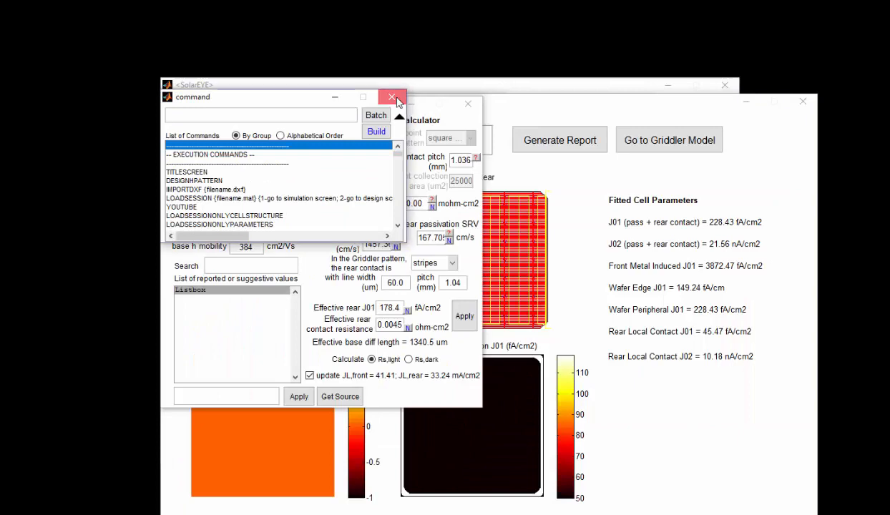
# Close the leftover command and base transport windows, and review the PERC fit's best fit cell parameters and loss analysis
pyautogui.click(392, 93)
pyautogui.click(470, 106)
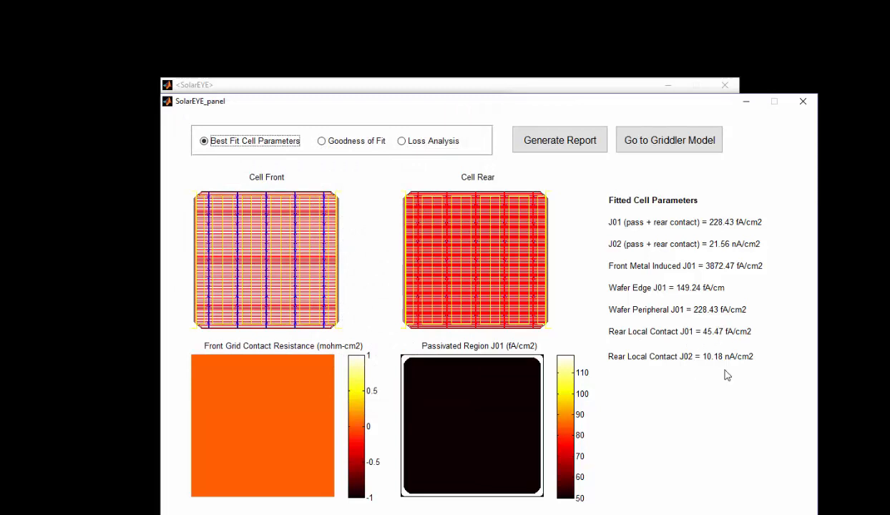
pyautogui.click(434, 141)
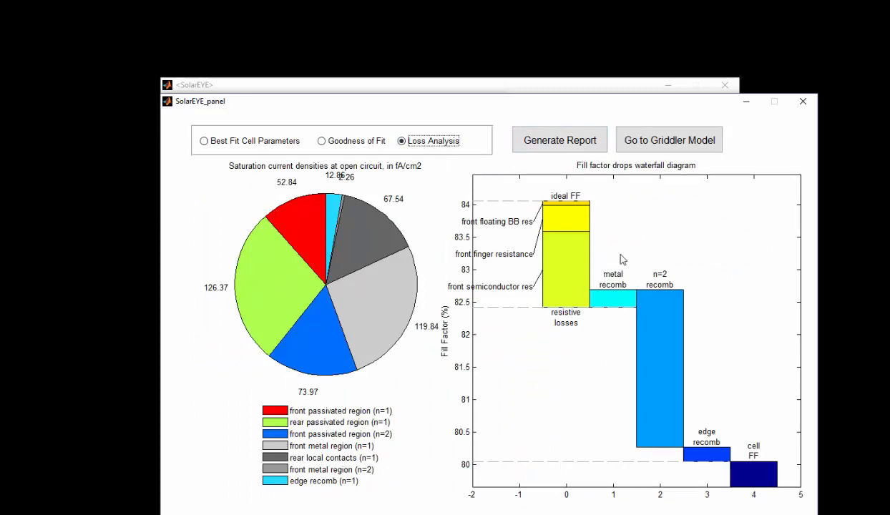
# Open the fitted PERC model in Griddler and examine its rear side and base transport parameters, including the local contact calculator
pyautogui.click(651, 143)
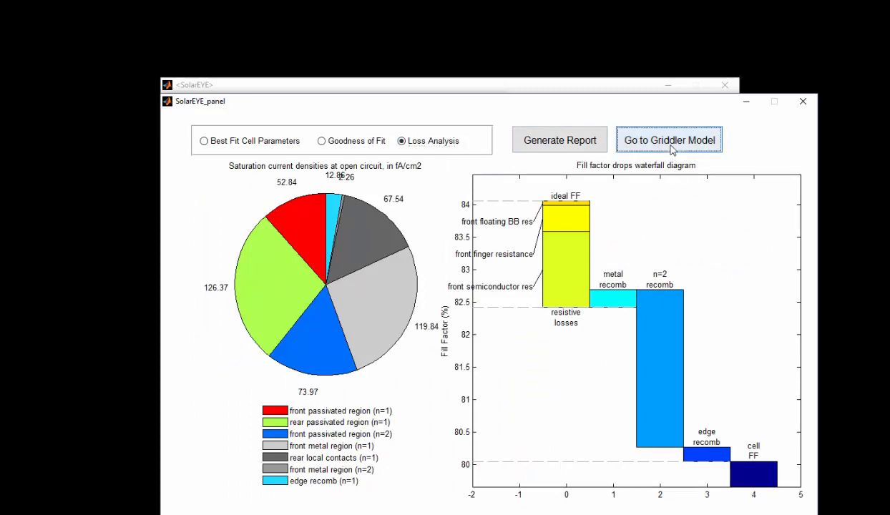
pyautogui.click(594, 401)
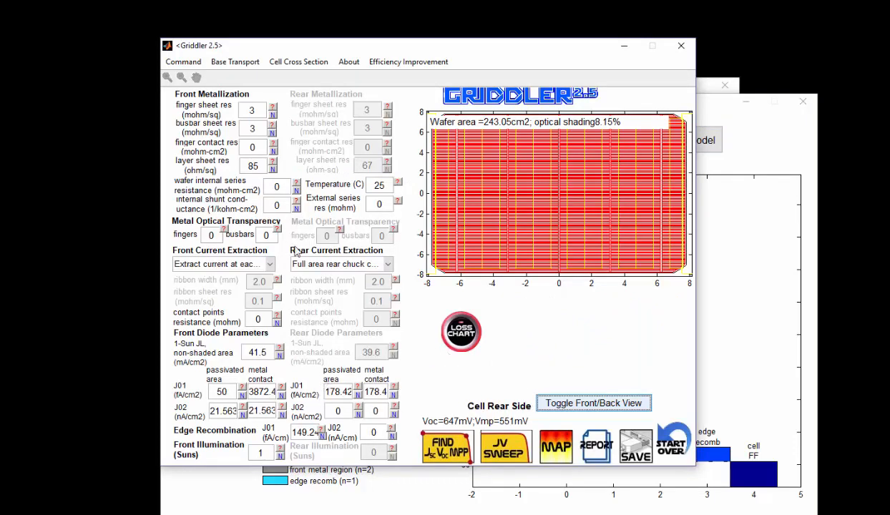
pyautogui.click(243, 62)
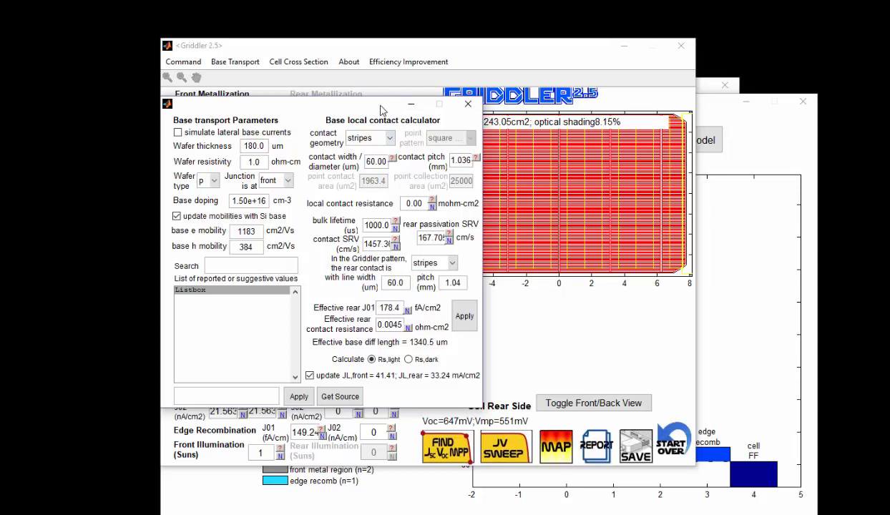
pyautogui.moveTo(381, 108); pyautogui.dragTo(425, 71)
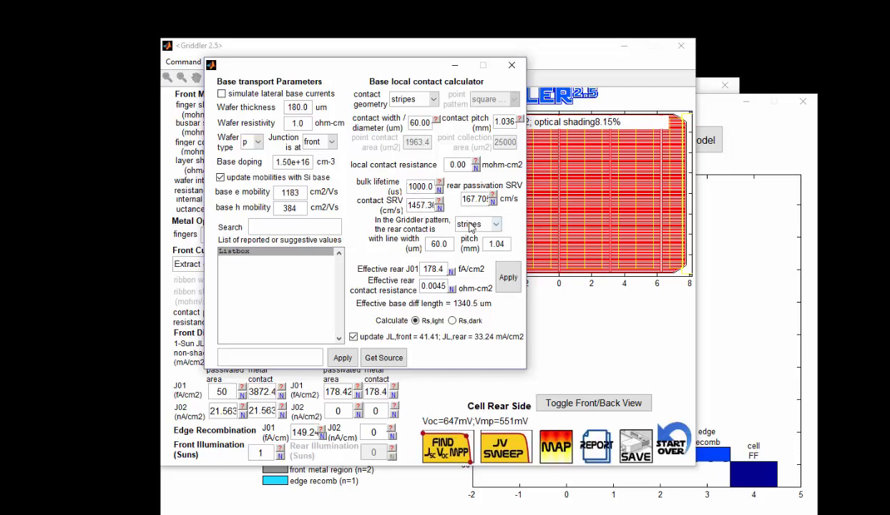
pyautogui.click(511, 66)
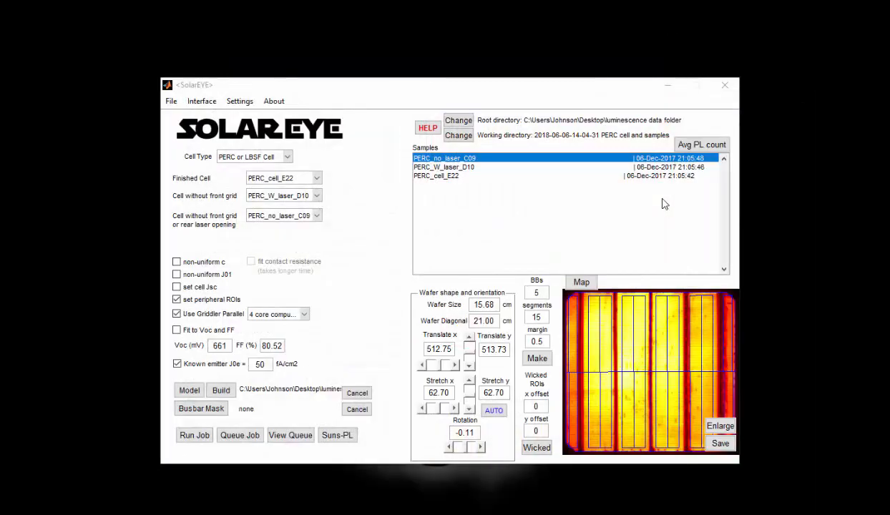